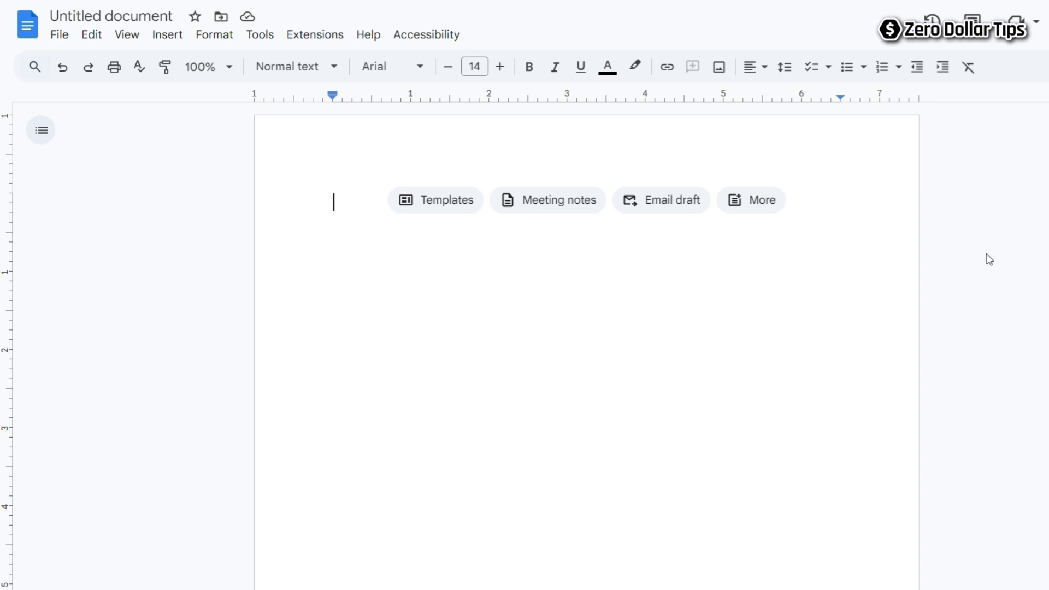
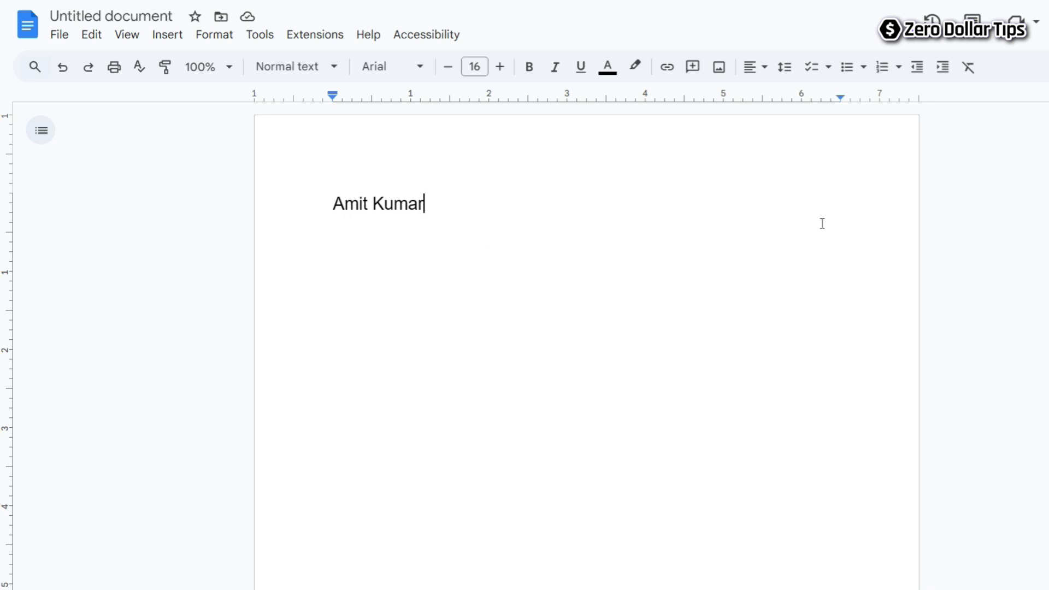
Add a right tab stop near 4.5 inches and right-align 'Date: 31 Dec 2025' beside the name.
left_click(684, 100)
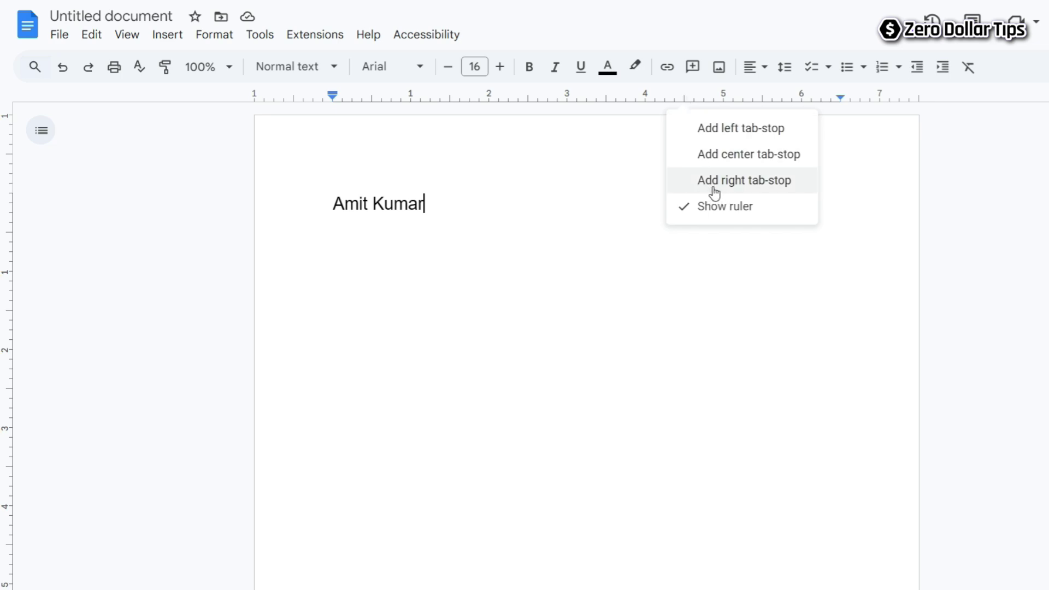
left_click(749, 182)
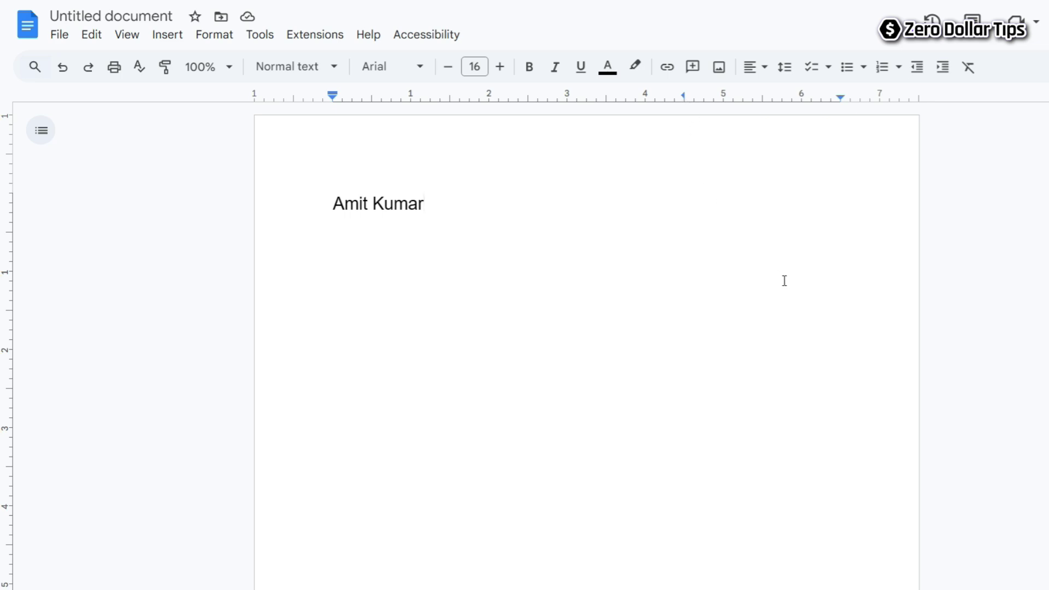
key("Tab")
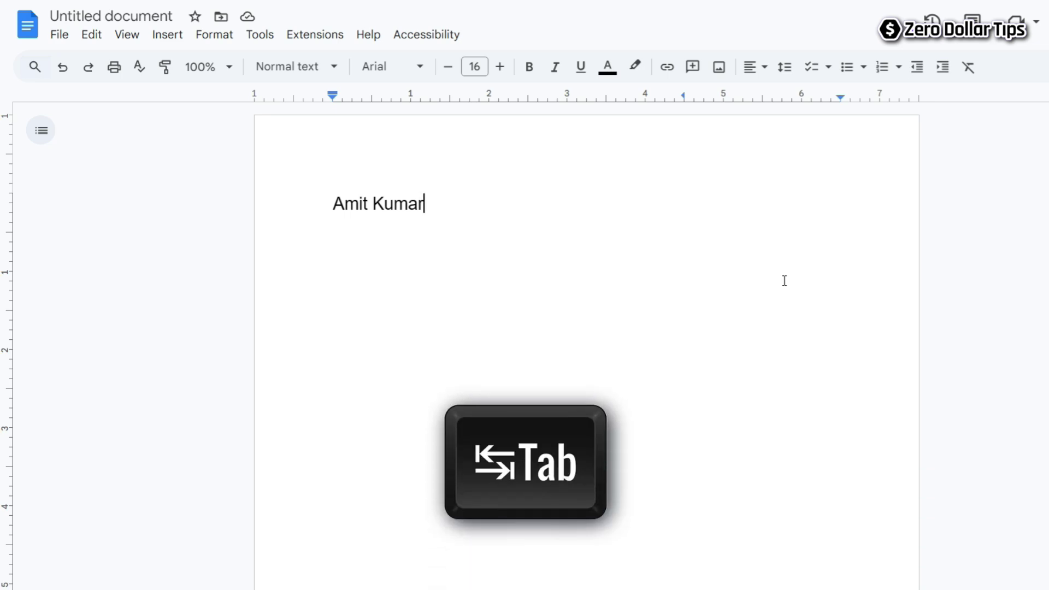
key("Tab")
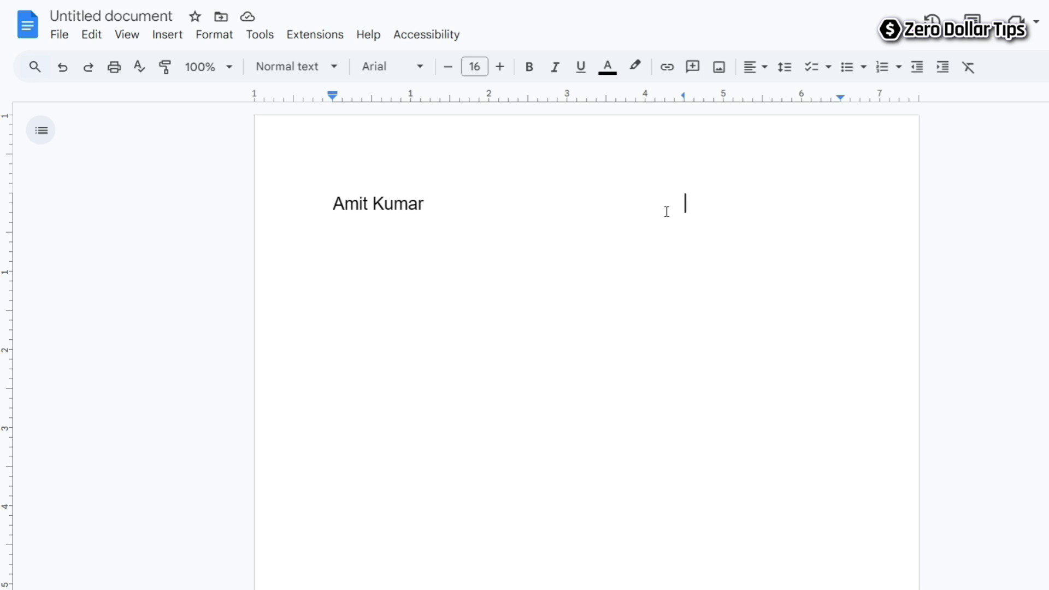
type("Date: 31 Dec 2025")
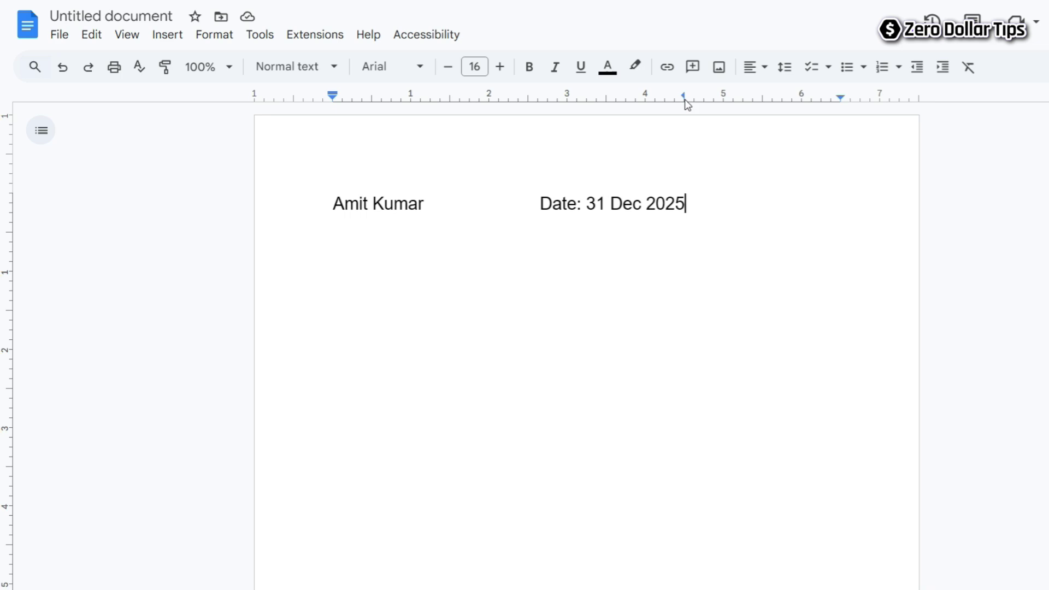
Shift the date's right tab stop to 6.50 inches and begin a new line.
left_click_drag(684, 98, 773, 106)
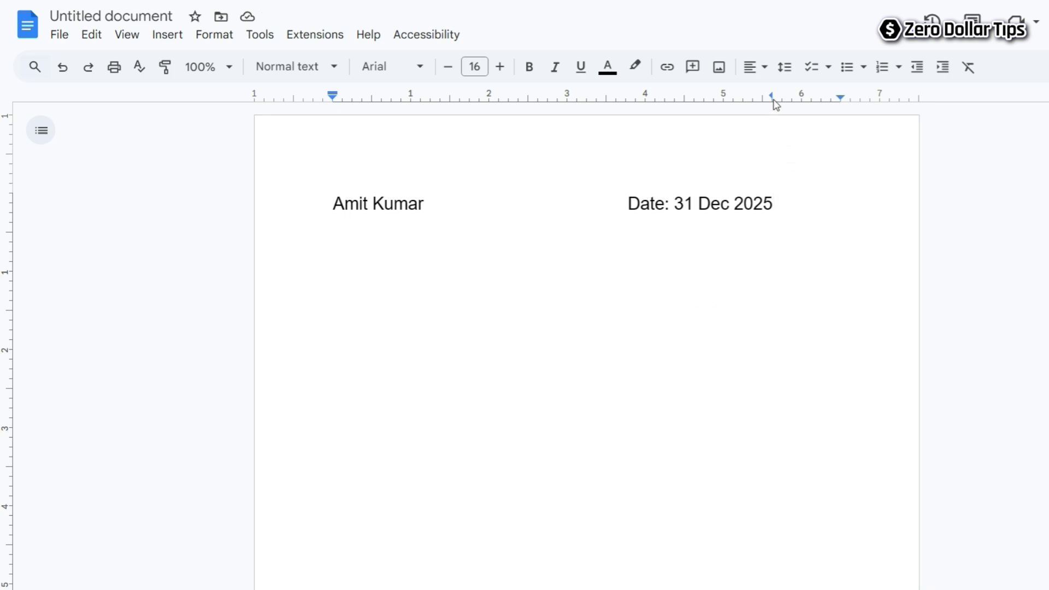
left_click_drag(774, 99, 841, 107)
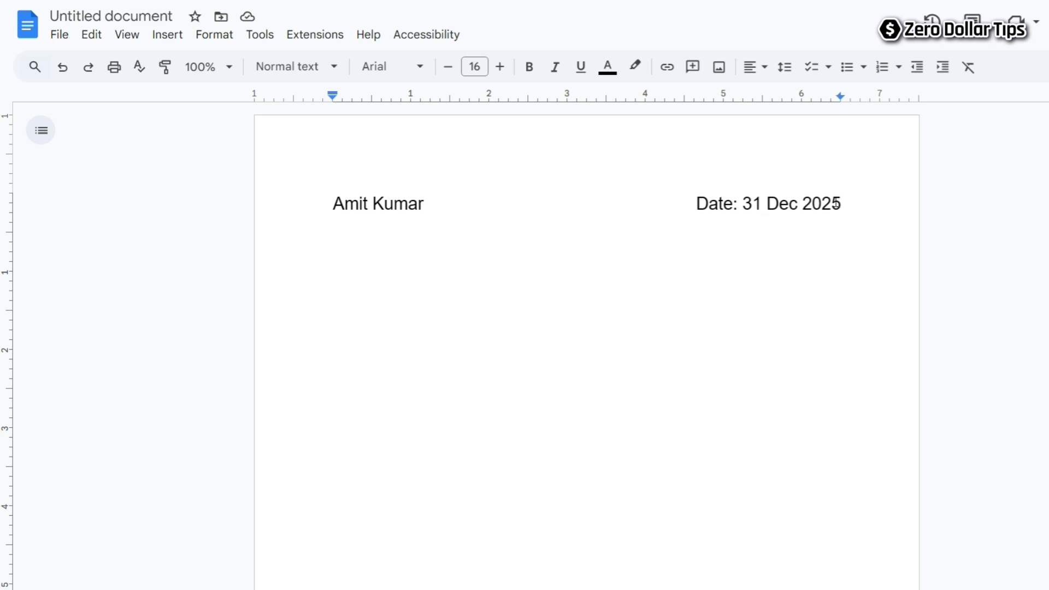
key("Return")
Type 'Company Name' with the address right-aligned at the tab stop.
type("Company Name")
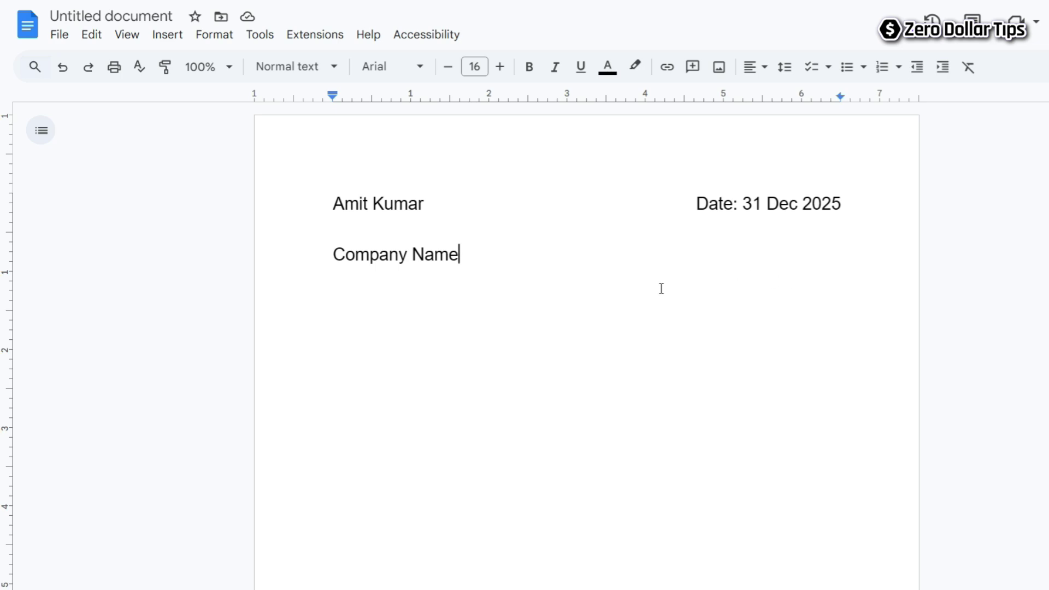
key("Tab")
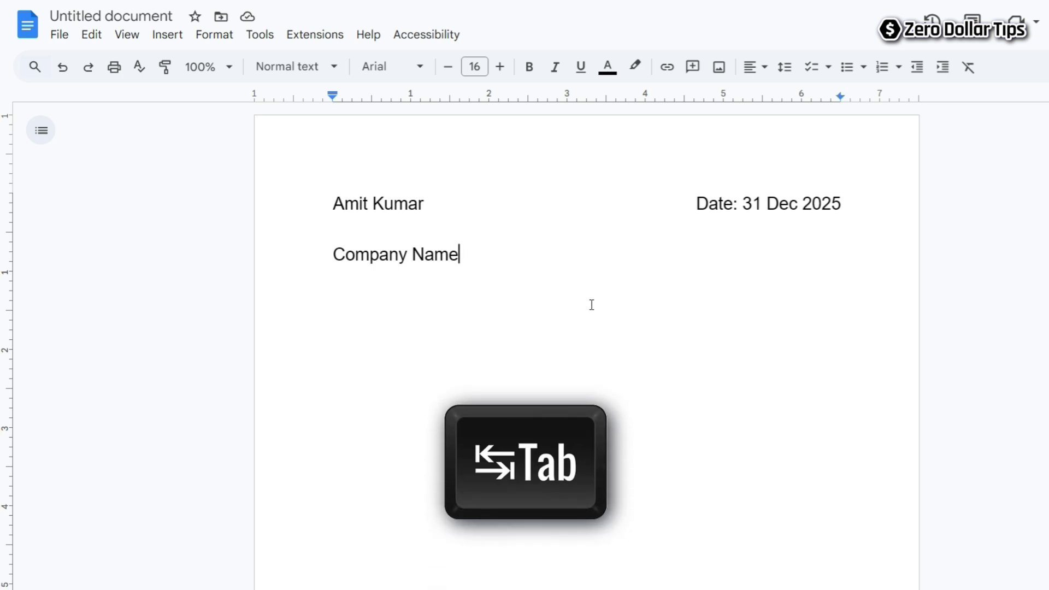
key("Tab")
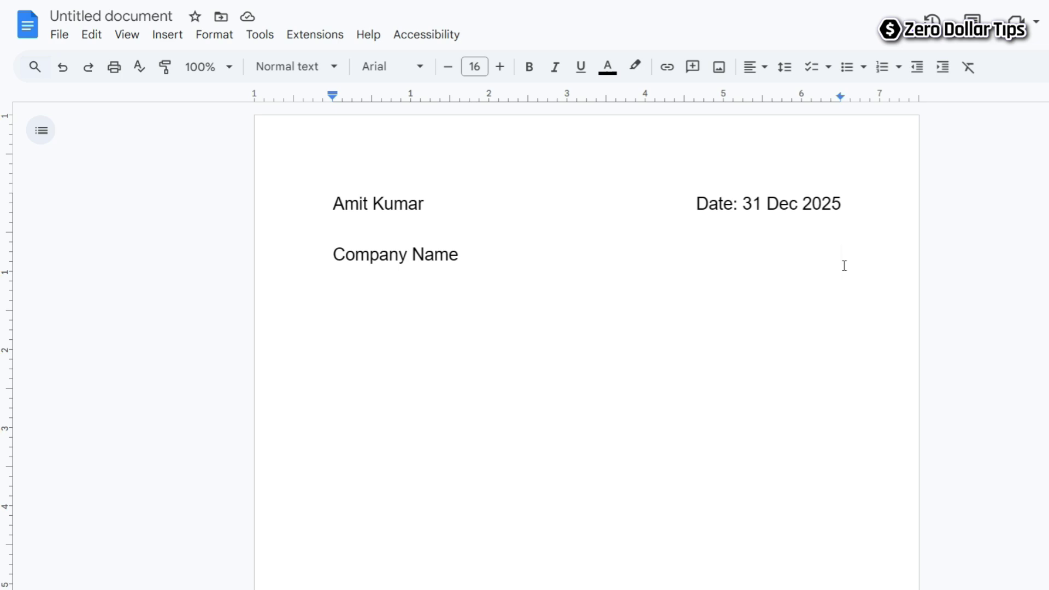
type("Address: ")
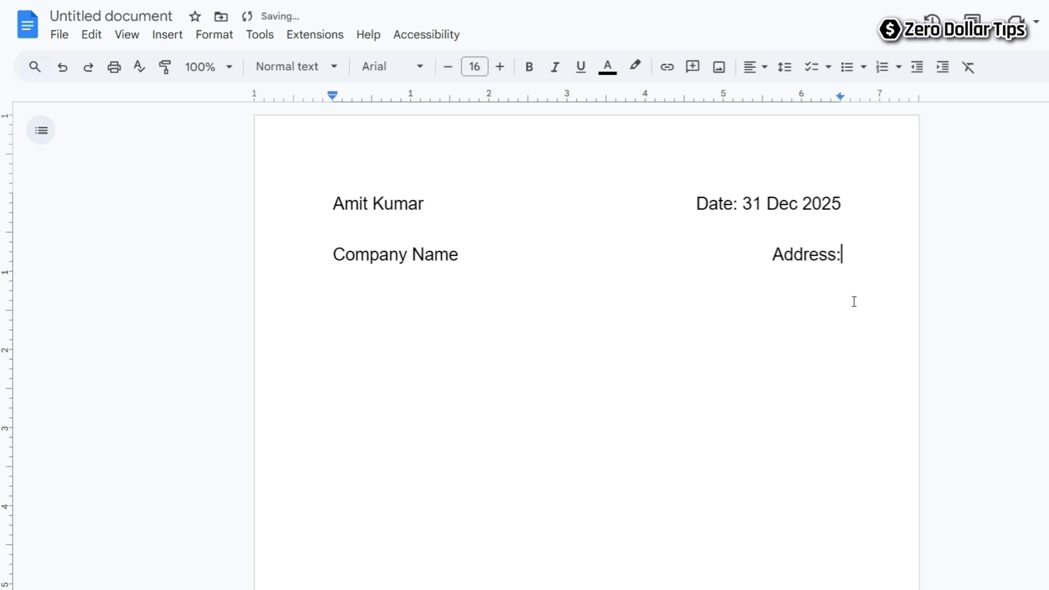
type("XYZ street")
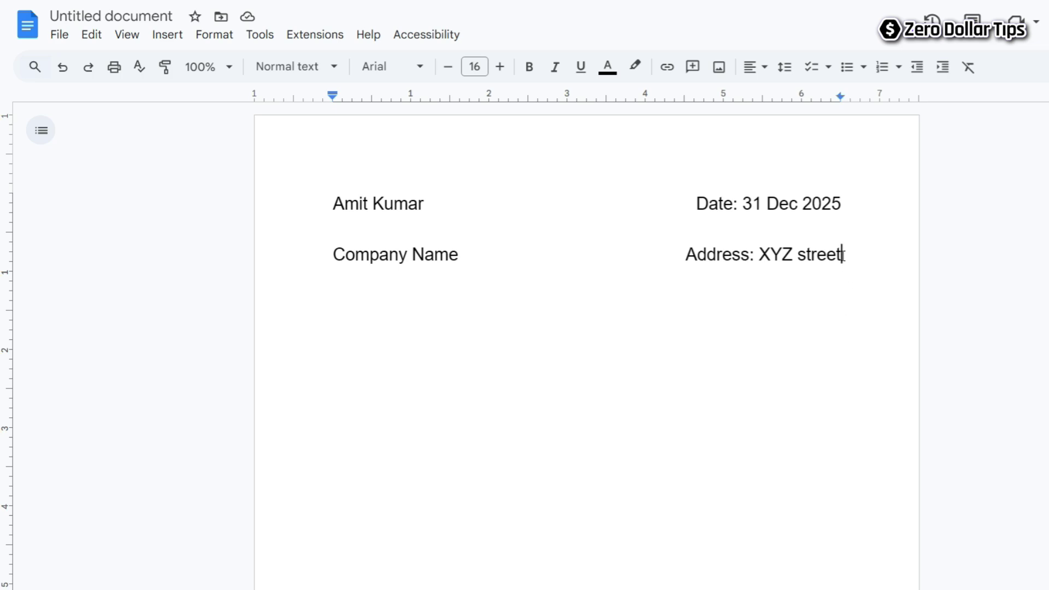
Add a 'Job Titles' line with the phone number right-aligned at the tab stop.
left_click(842, 254)
key("Return")
type("Job Titles")
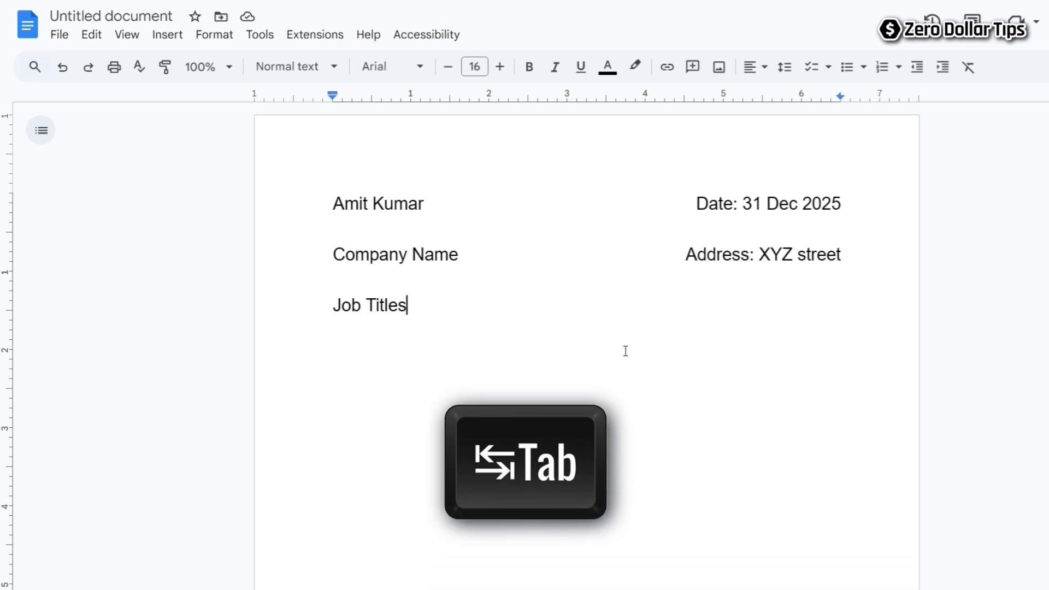
key("Tab")
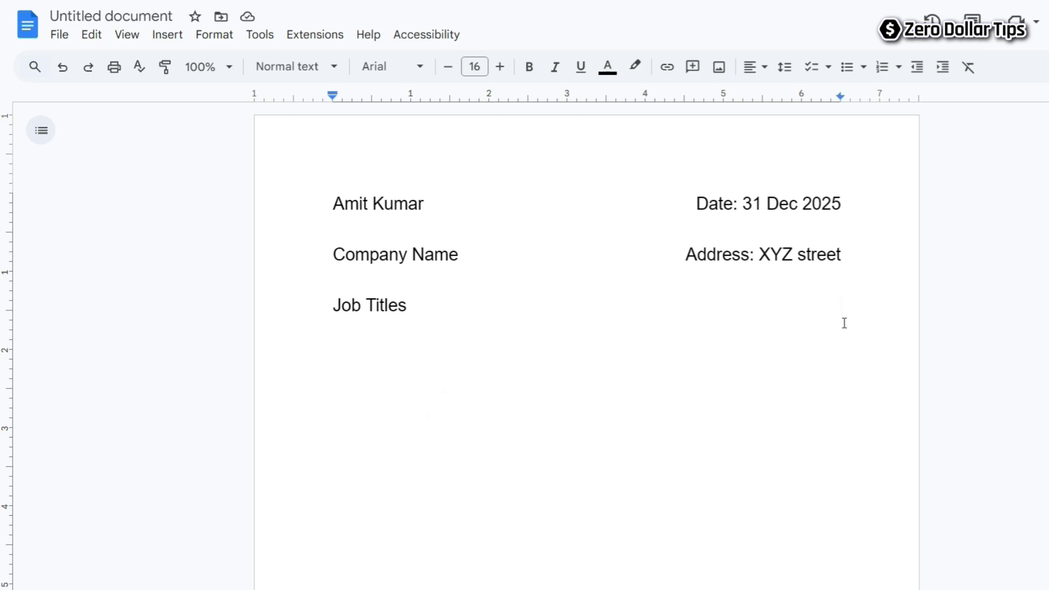
type("Phone: 9998888")
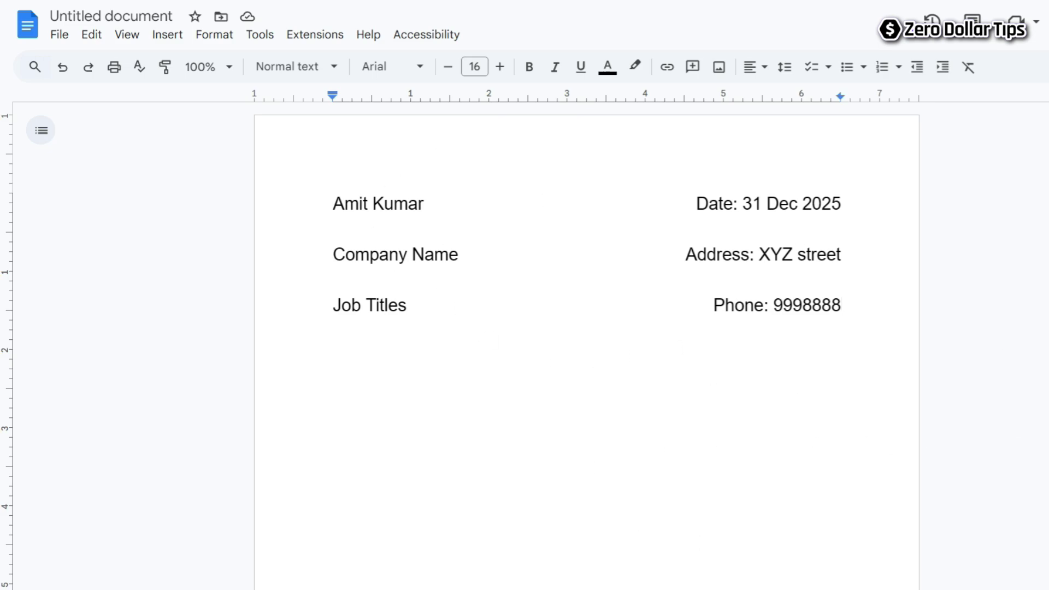
Format the name line as 20 pt, bold, italic, underlined and blue.
triple_click(451, 210)
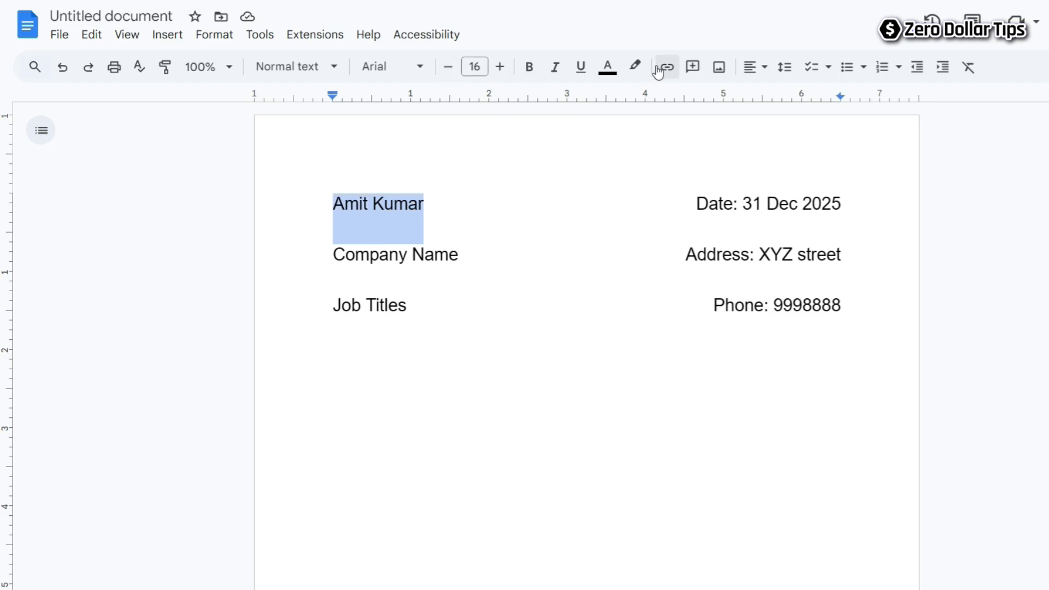
left_click(500, 67)
left_click(500, 67)
left_click(500, 67)
left_click(500, 67)
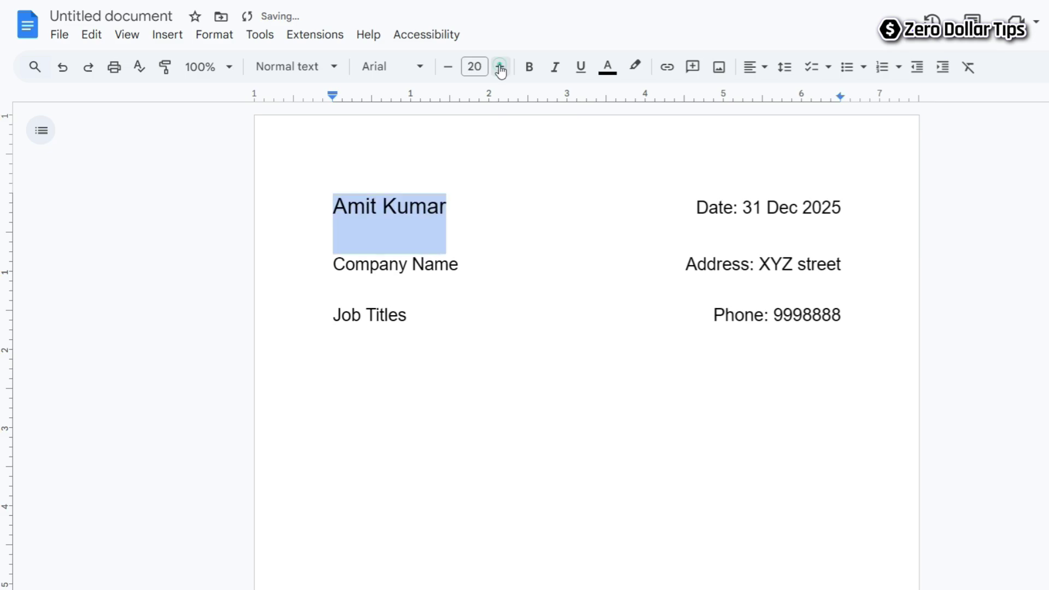
left_click(530, 67)
left_click(555, 67)
left_click(581, 66)
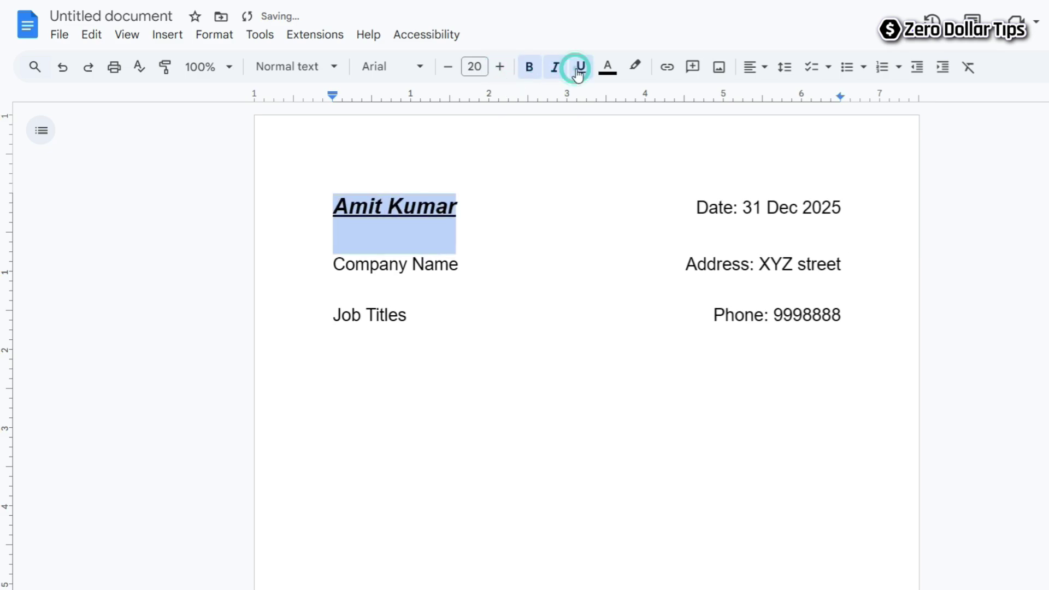
left_click(607, 66)
left_click(736, 116)
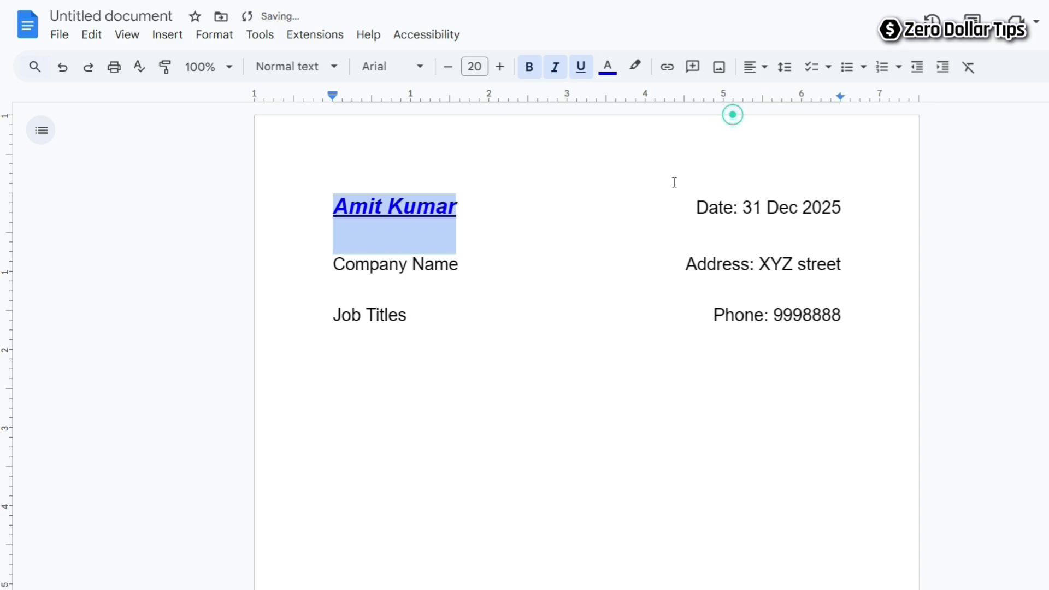
key("Right")
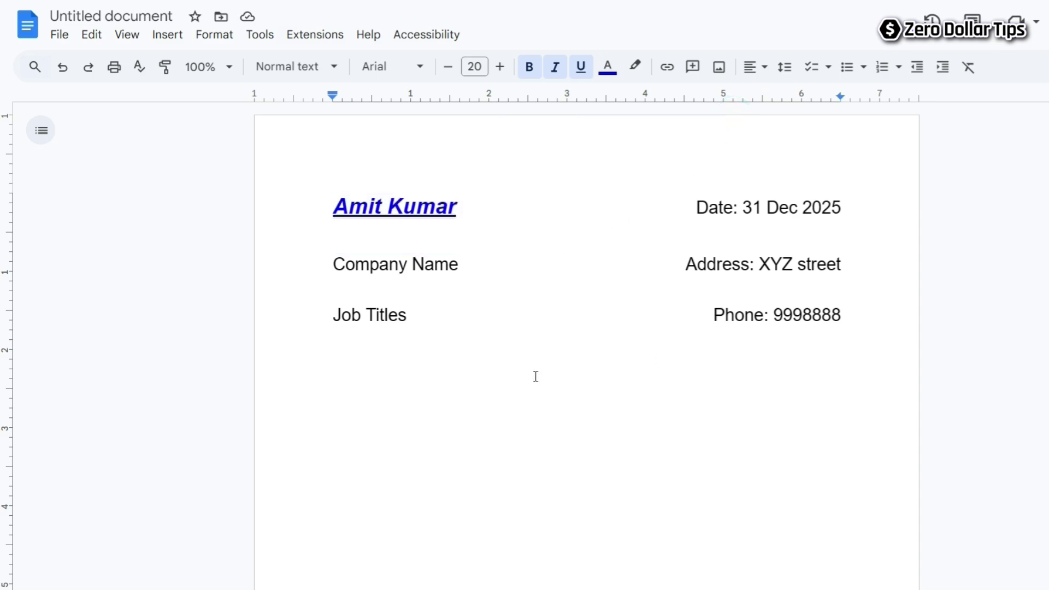
Make the 'Date: 31 Dec 2025' text 12 pt and bold.
triple_click(693, 206)
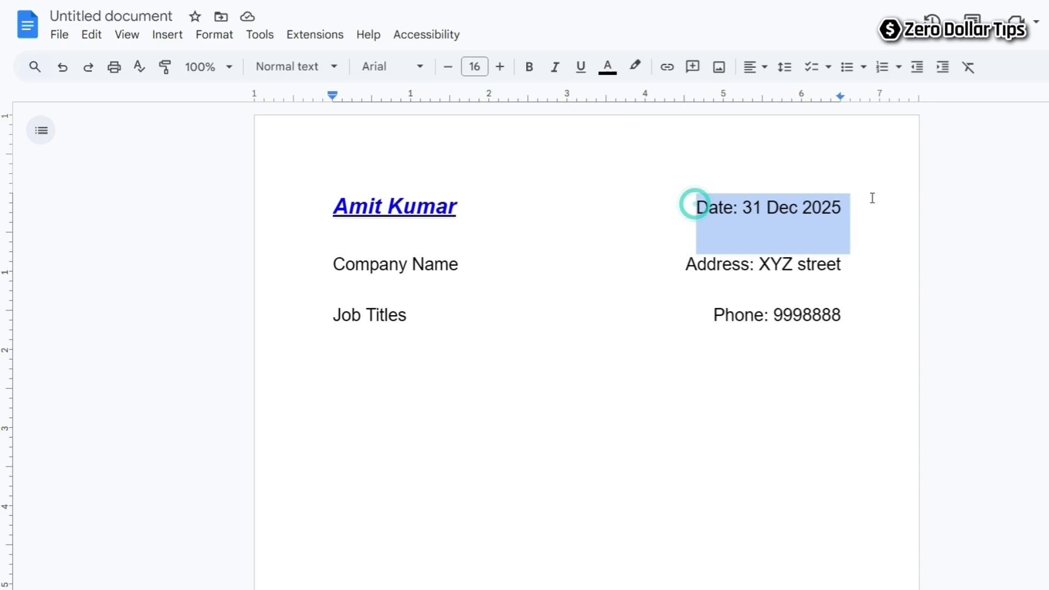
left_click(451, 68)
left_click(451, 70)
left_click(453, 72)
left_click(453, 73)
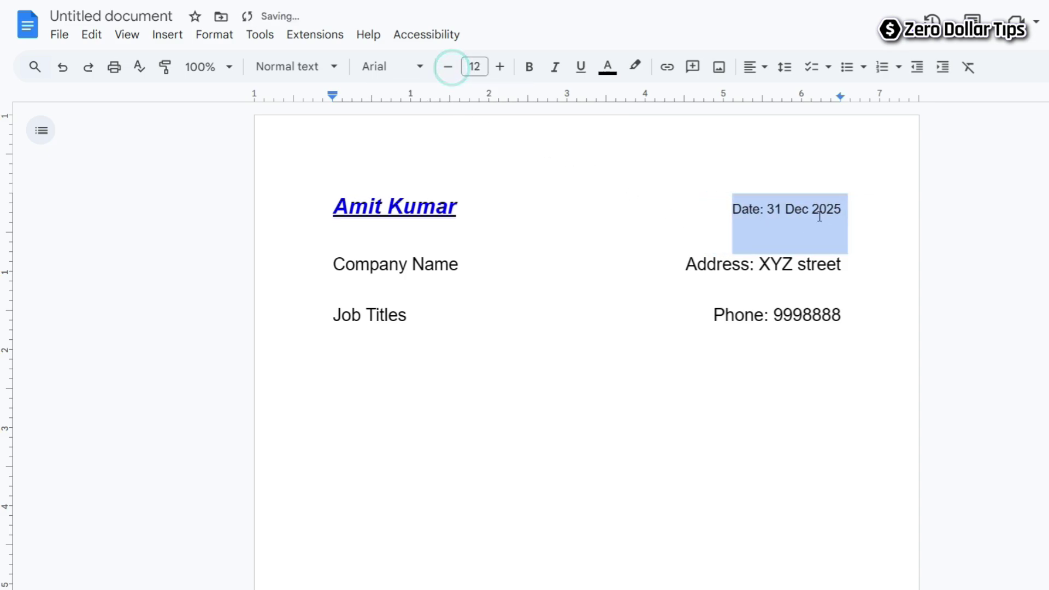
left_click(529, 67)
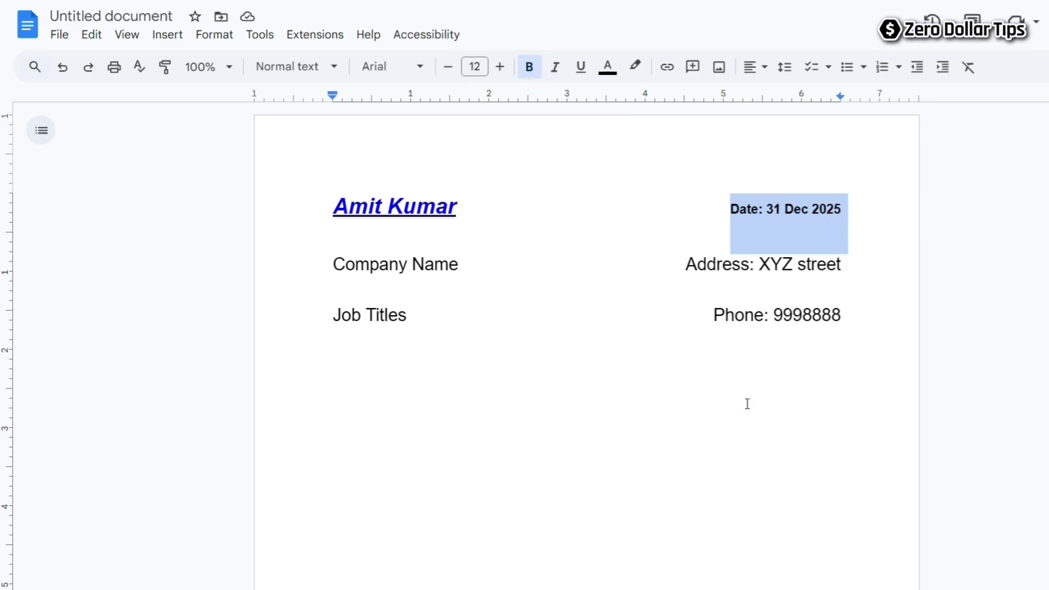
left_click(422, 312)
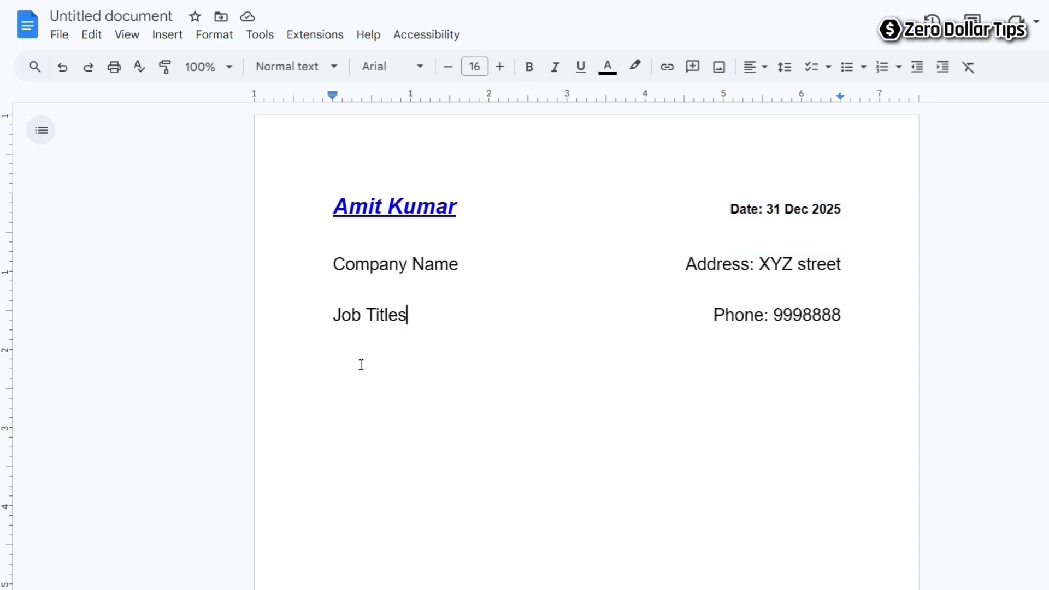
Reduce the Company Name, address, Job Titles and phone lines to 12 pt.
left_click_drag(335, 262, 462, 257)
left_click_drag(328, 255, 880, 328)
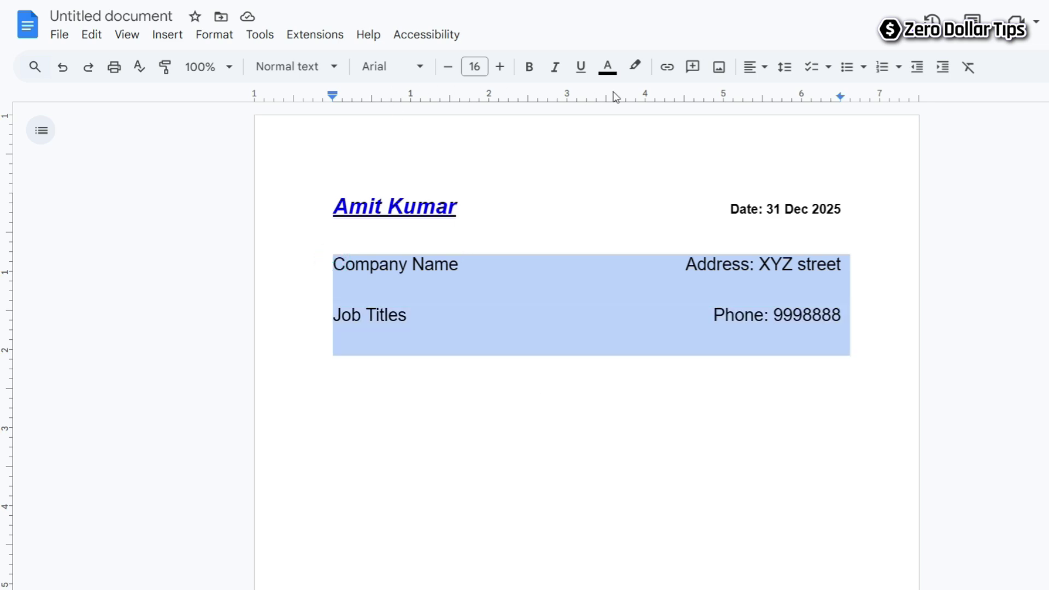
left_click(448, 67)
left_click(449, 67)
left_click(448, 67)
left_click(448, 67)
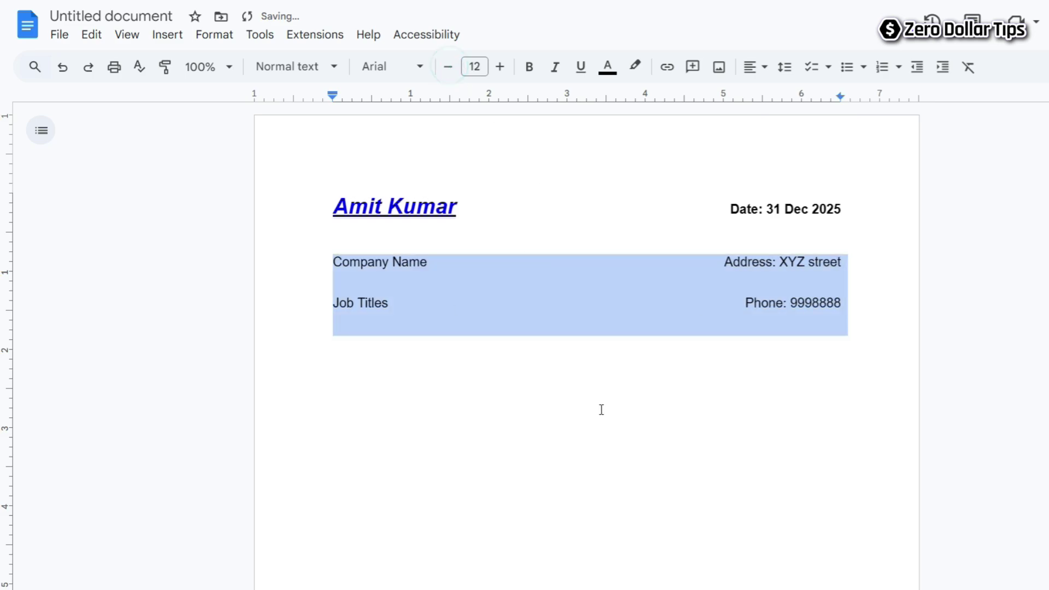
left_click(596, 430)
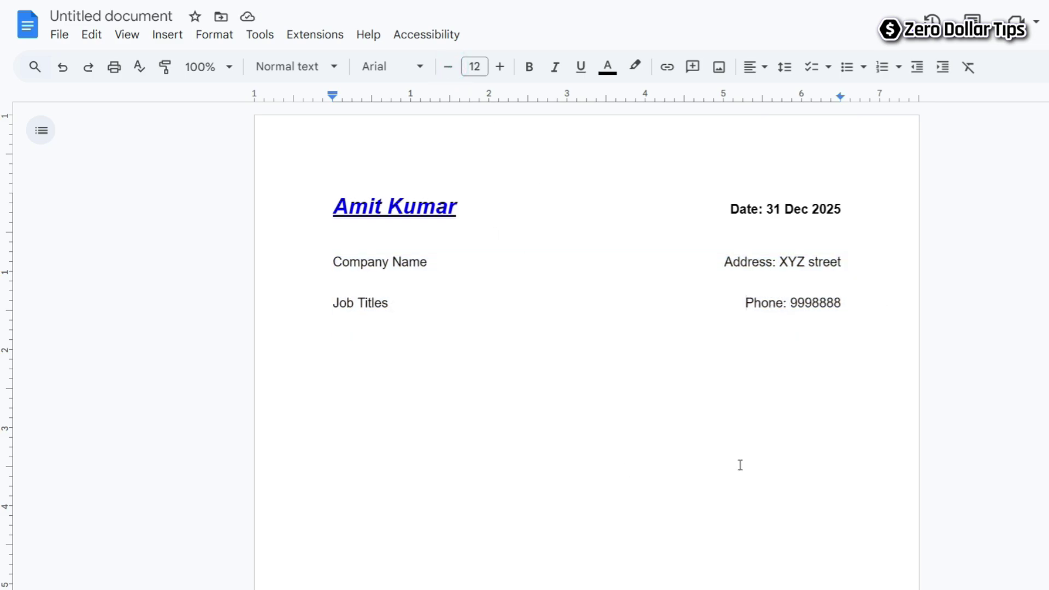